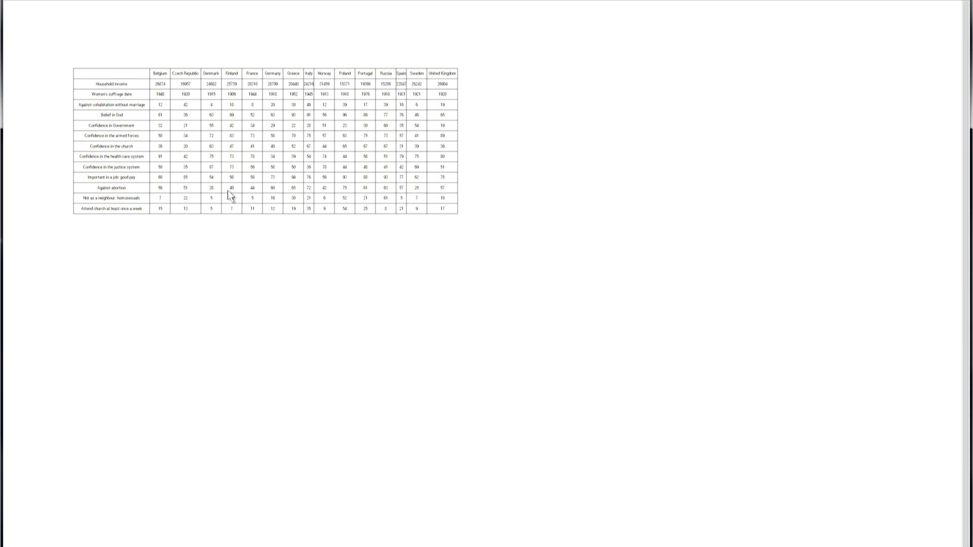
Set the country-name row and the indicator-name column as headers of the table
click(216, 208)
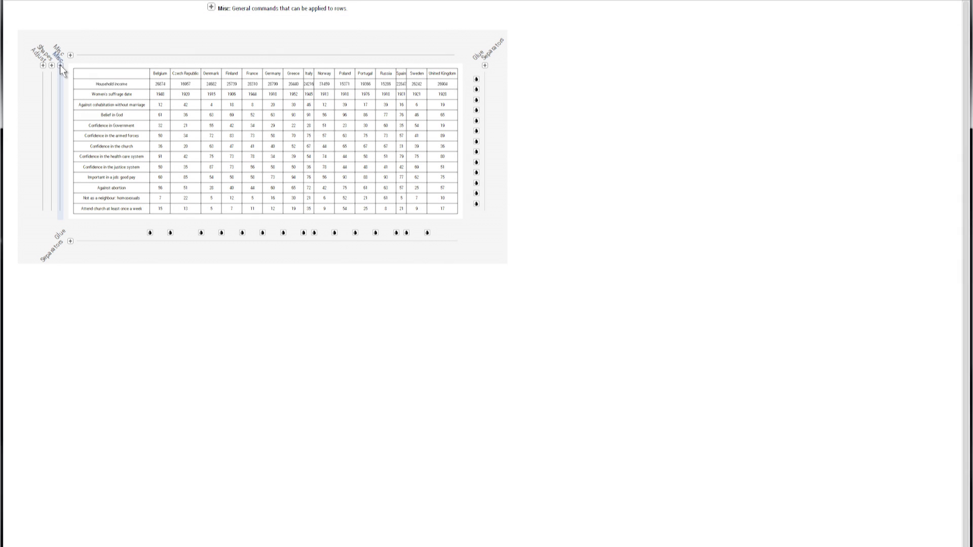
click(59, 65)
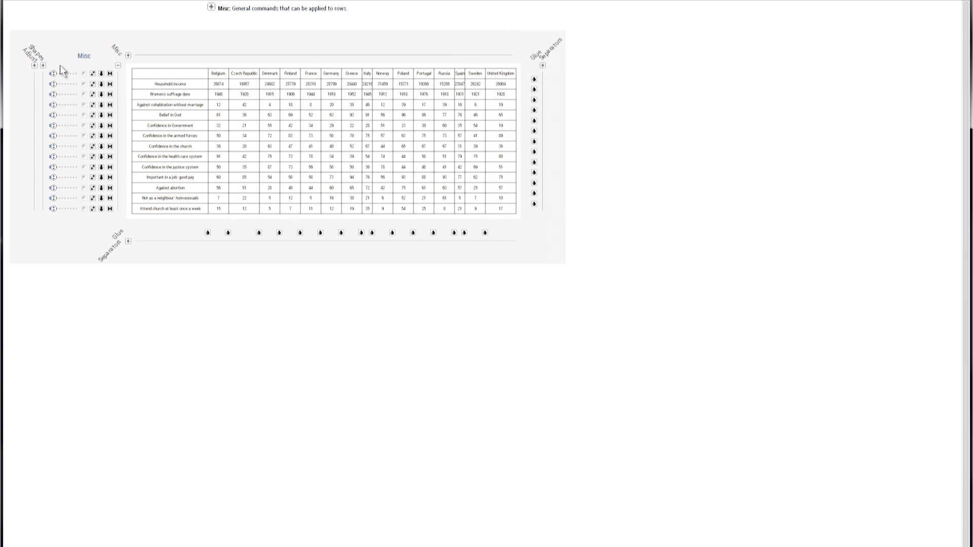
click(110, 73)
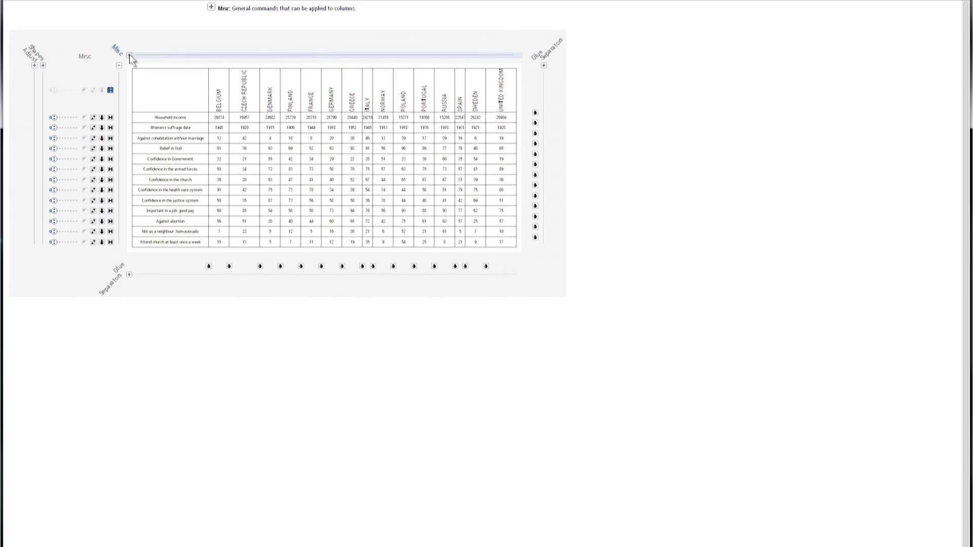
click(129, 54)
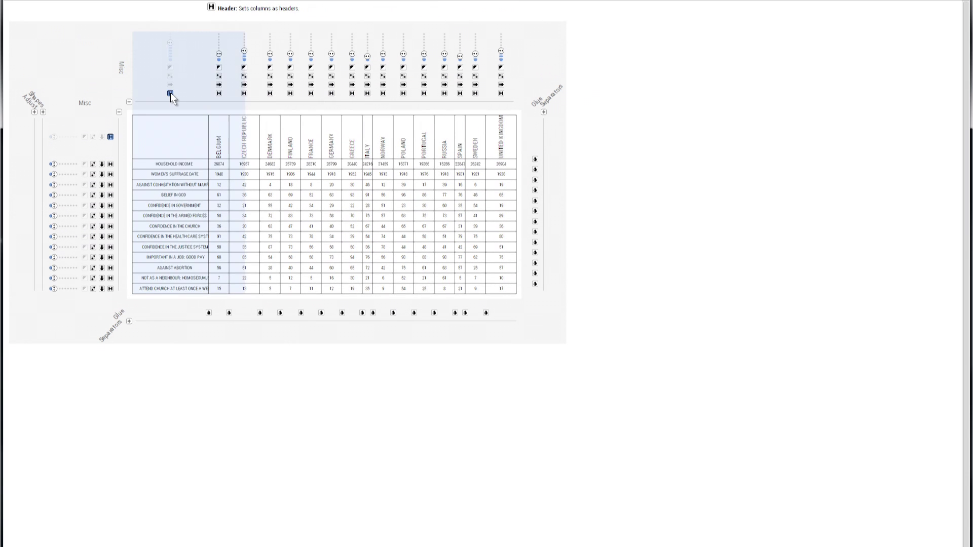
click(170, 94)
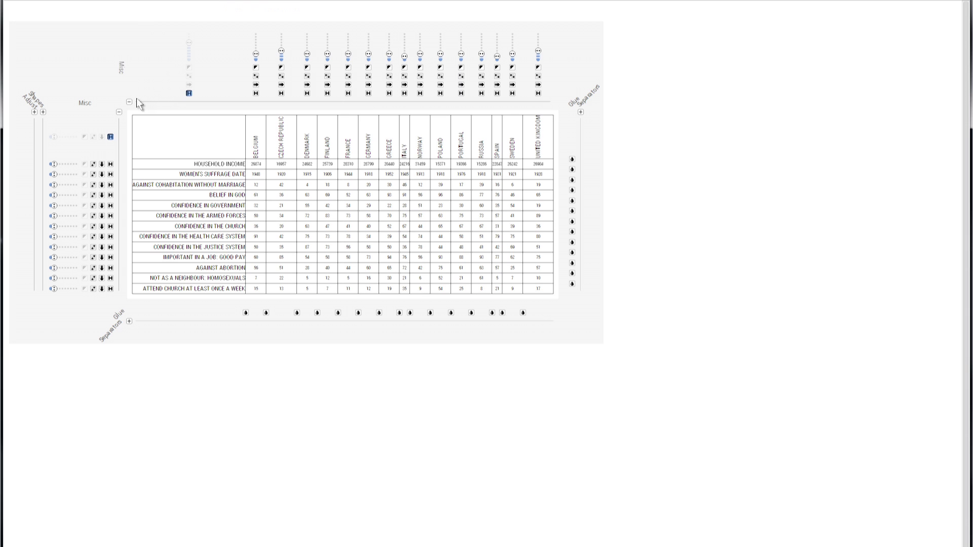
Show the values of all data rows, from Household income to Attend church at least once a week, as black circles
click(43, 111)
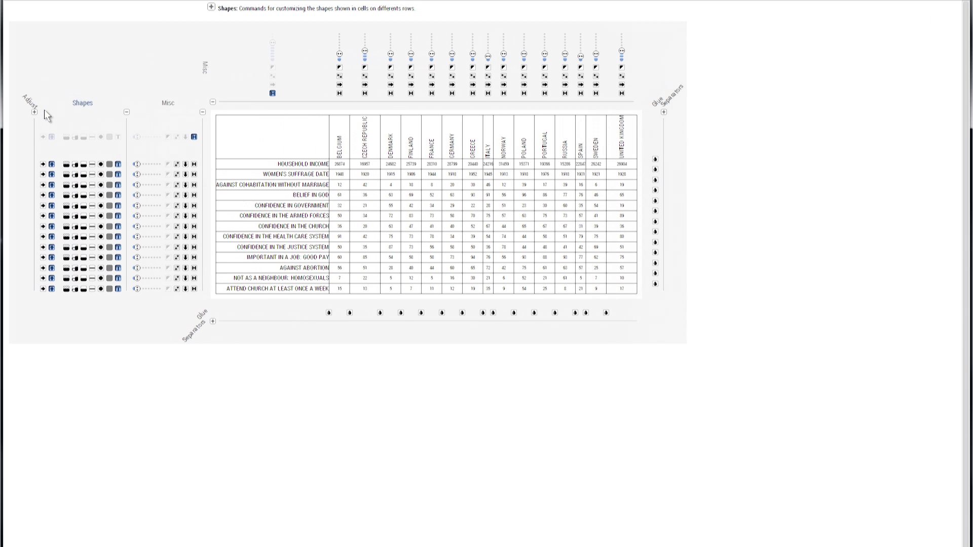
click(101, 164)
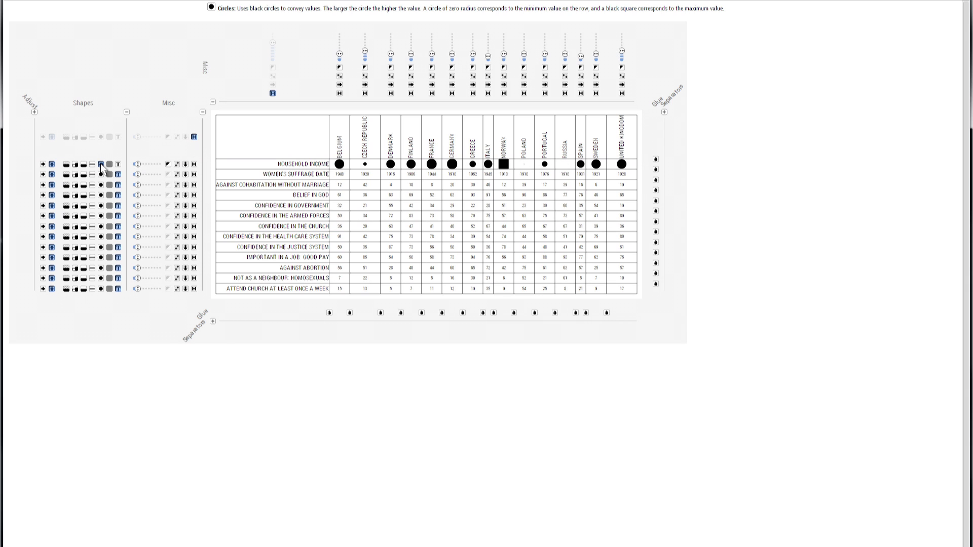
drag(101, 174, 102, 309)
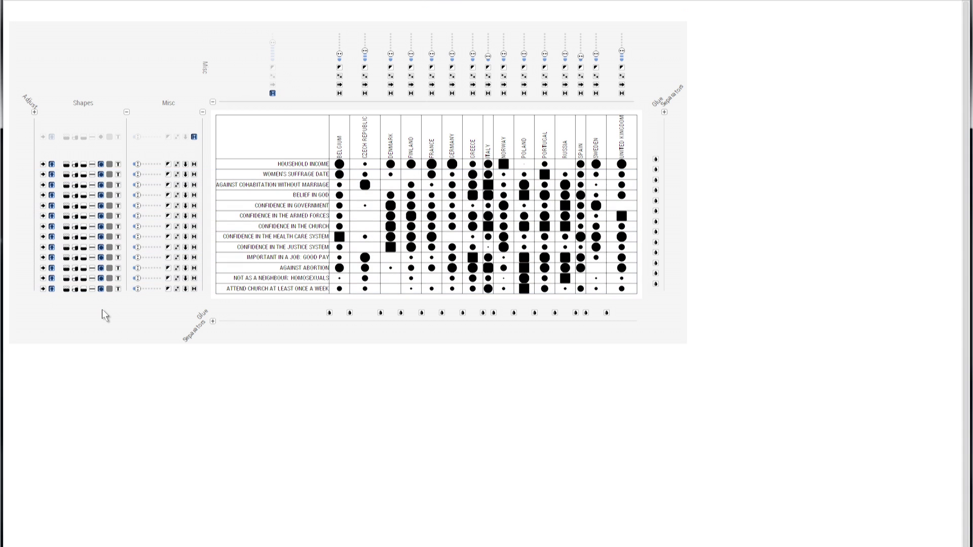
Reduce the height of all data rows and narrow all country columns to a uniform compact width
click(138, 164)
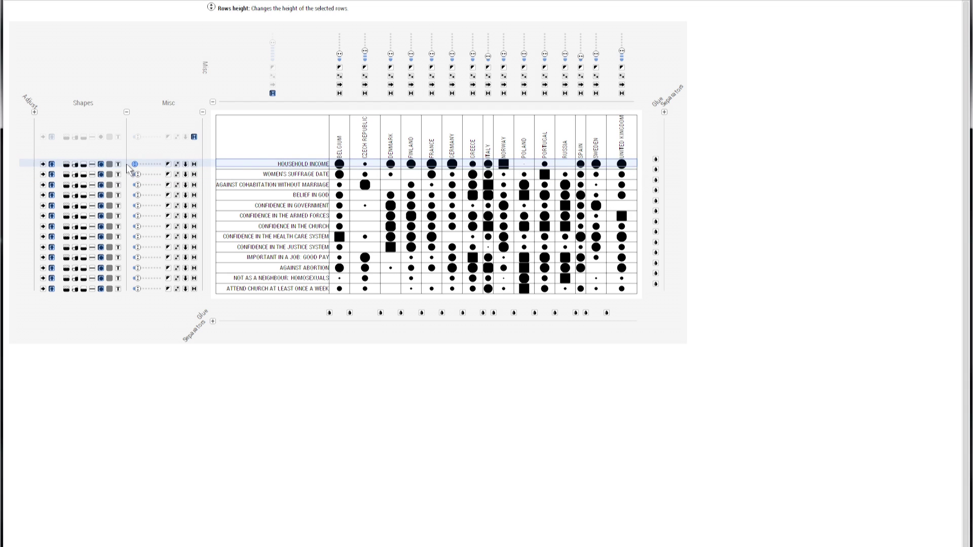
drag(125, 168, 86, 318)
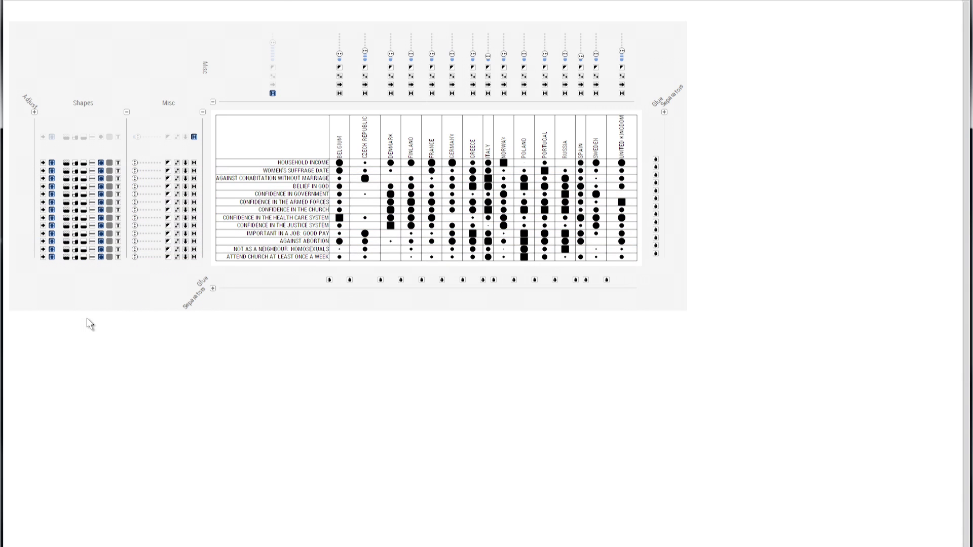
drag(340, 85, 647, 89)
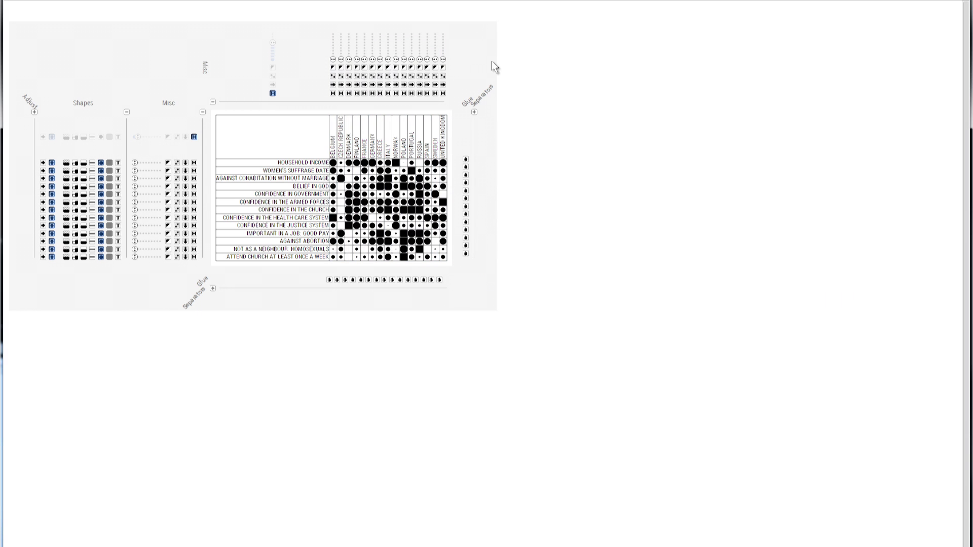
Reorder all country columns and all data rows automatically by visual similarity
key(ctrl+plus)
key(ctrl+plus)
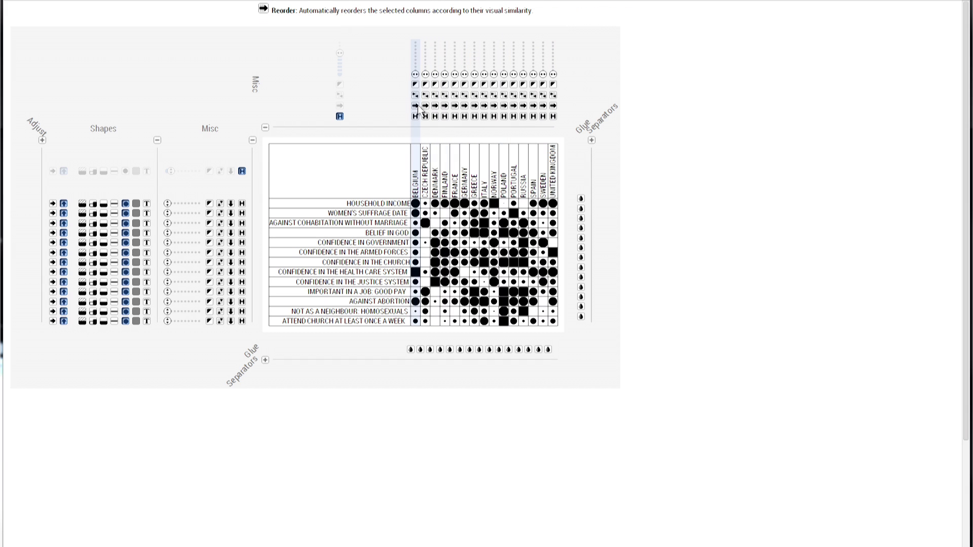
drag(419, 106, 564, 105)
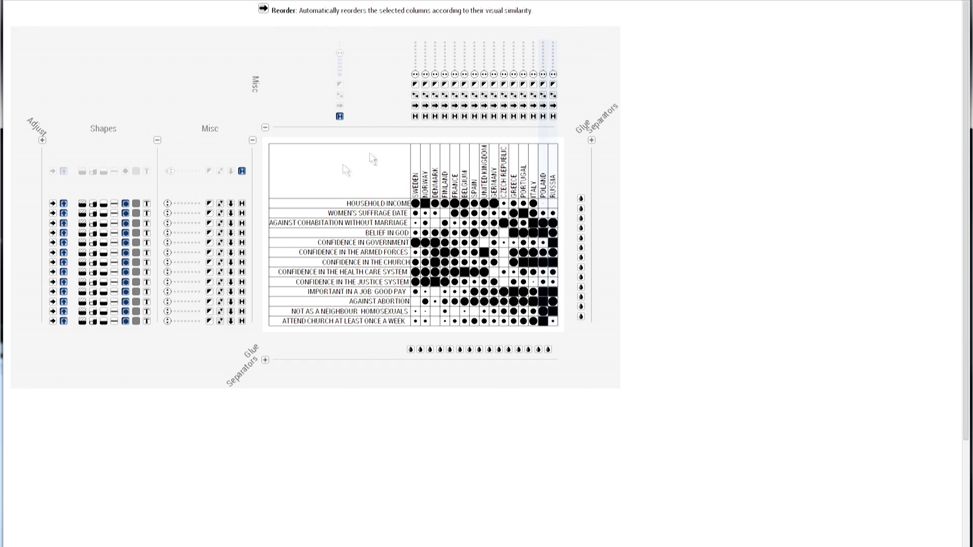
drag(231, 203, 223, 336)
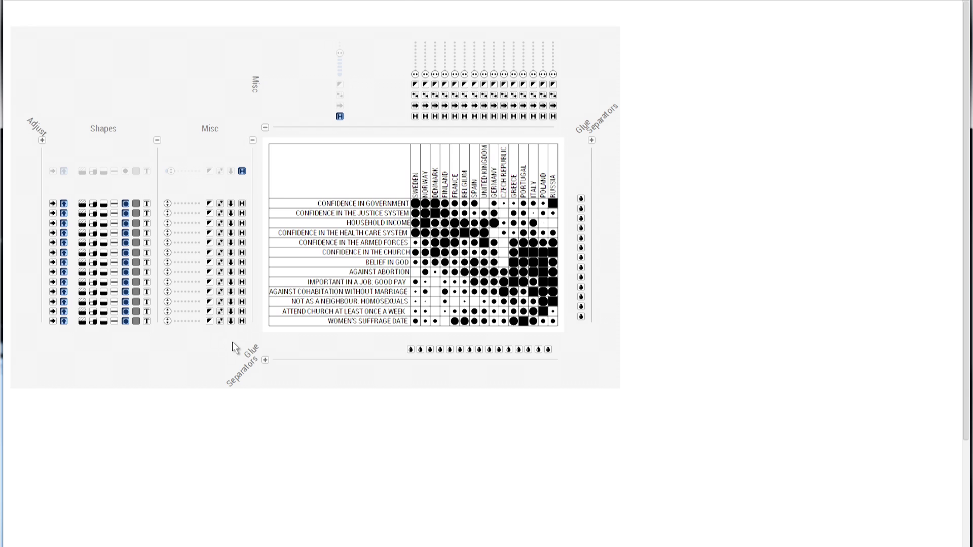
Remove the separator lines between all columns and all rows of the table
click(265, 360)
drag(270, 427, 574, 436)
click(587, 141)
drag(633, 144, 615, 274)
click(586, 141)
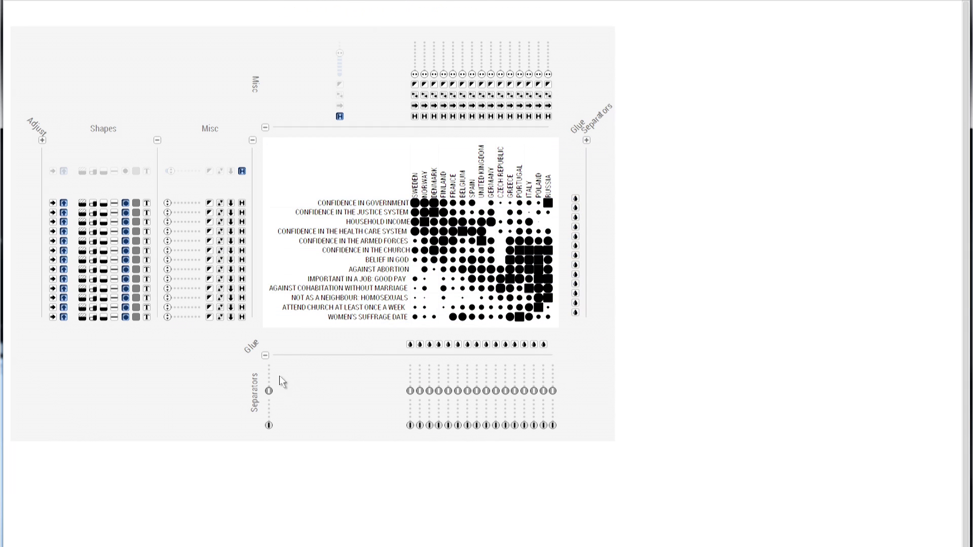
click(265, 356)
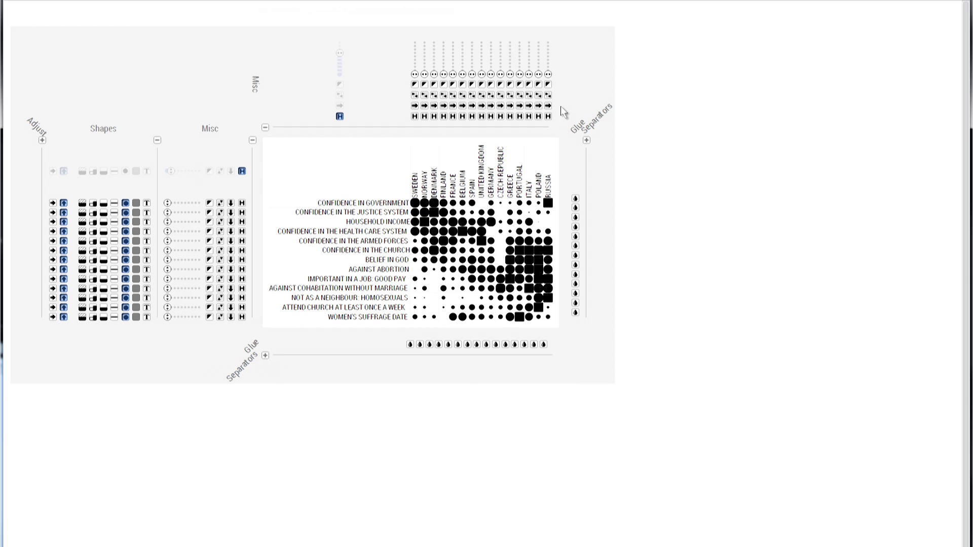
Invert the Important in a job: good pay row and reorder all data rows by visual similarity again
click(210, 279)
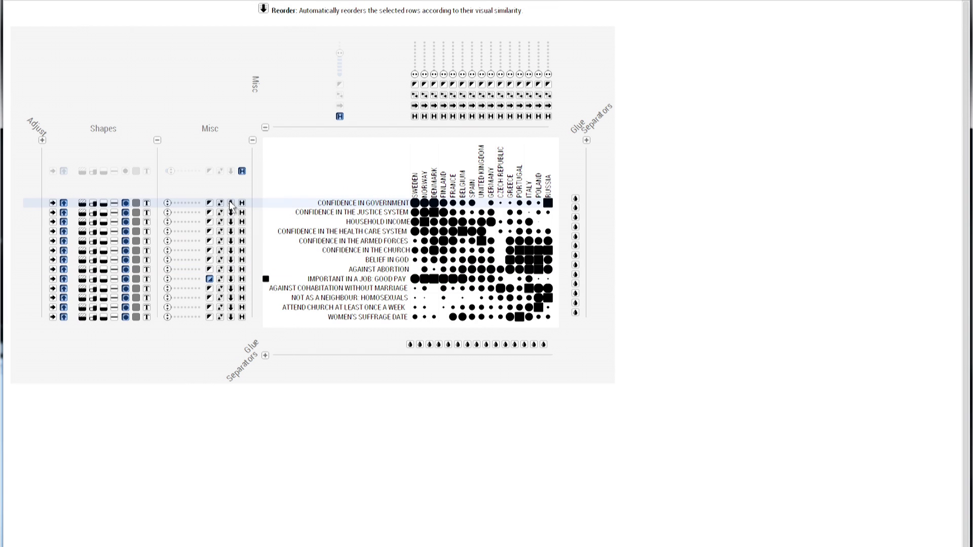
drag(230, 203, 232, 328)
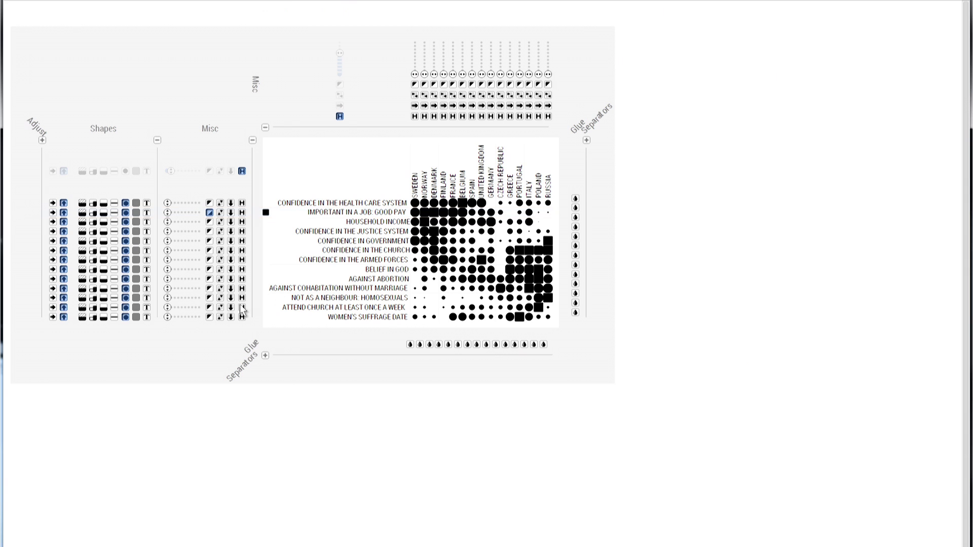
Show Women's suffrage date as dashes and Household income as a bar chart, and increase the height of both rows
click(115, 318)
drag(168, 318, 182, 318)
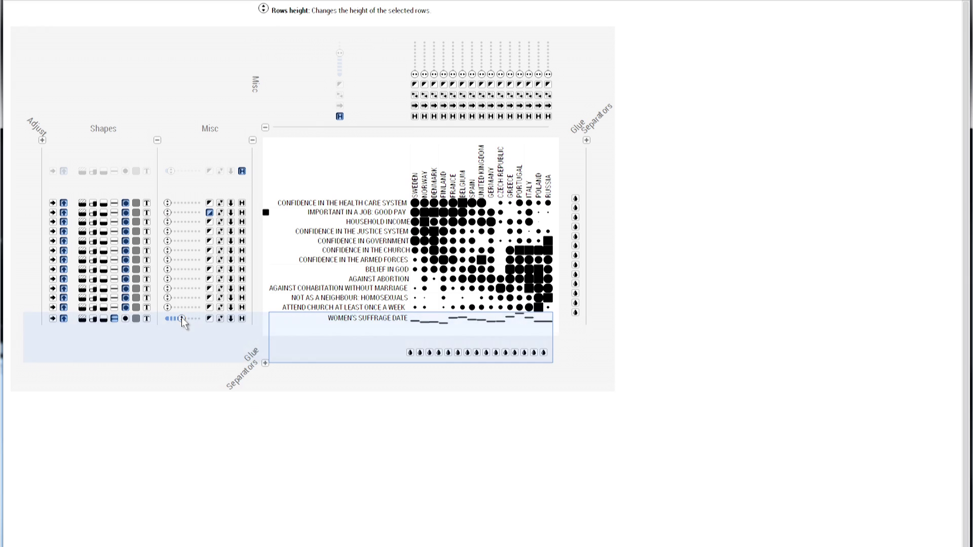
click(104, 222)
drag(168, 222, 178, 225)
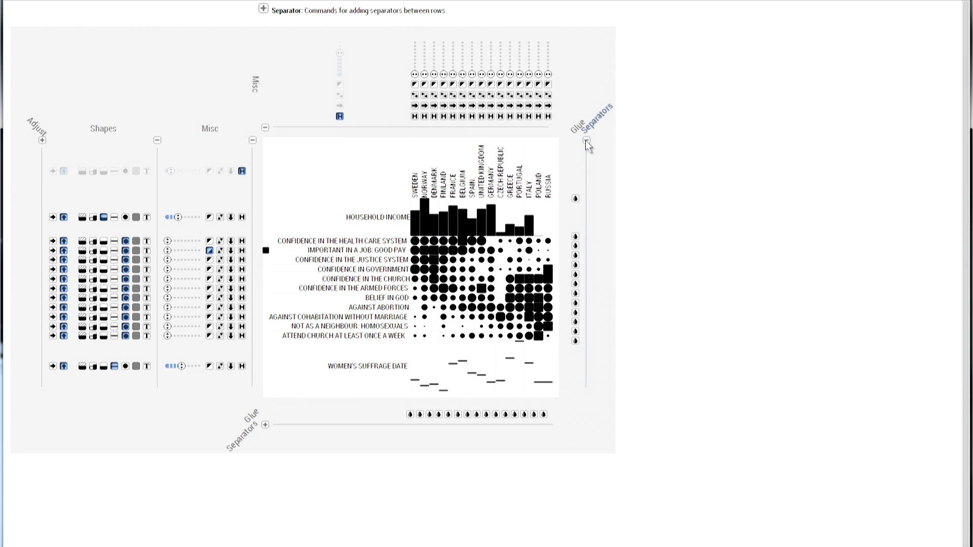
Add a gap below the Household income row and another above the Women's suffrage date row
click(587, 140)
drag(597, 238, 610, 237)
drag(597, 343, 609, 343)
click(157, 141)
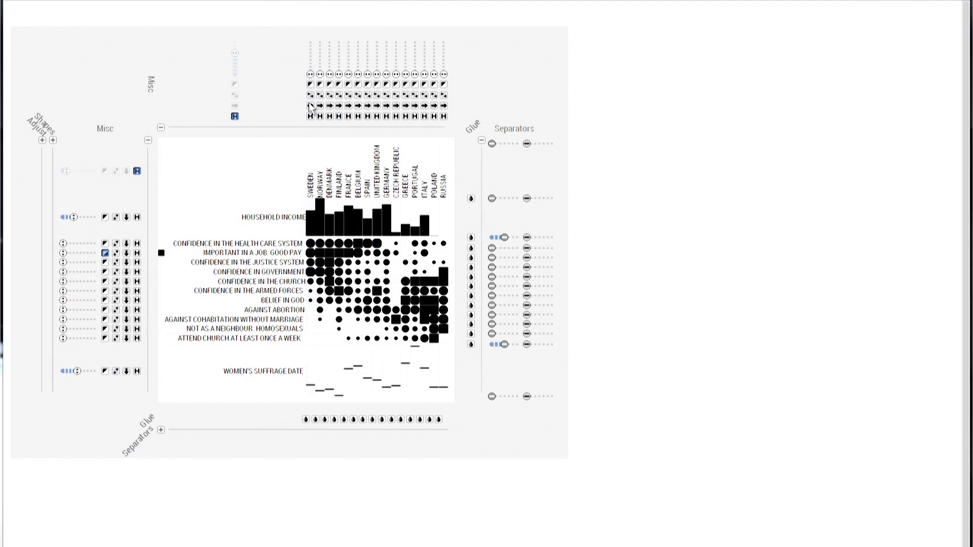
Reorder the rows of circles by visual similarity and move the Czech Republic column to the end
click(127, 244)
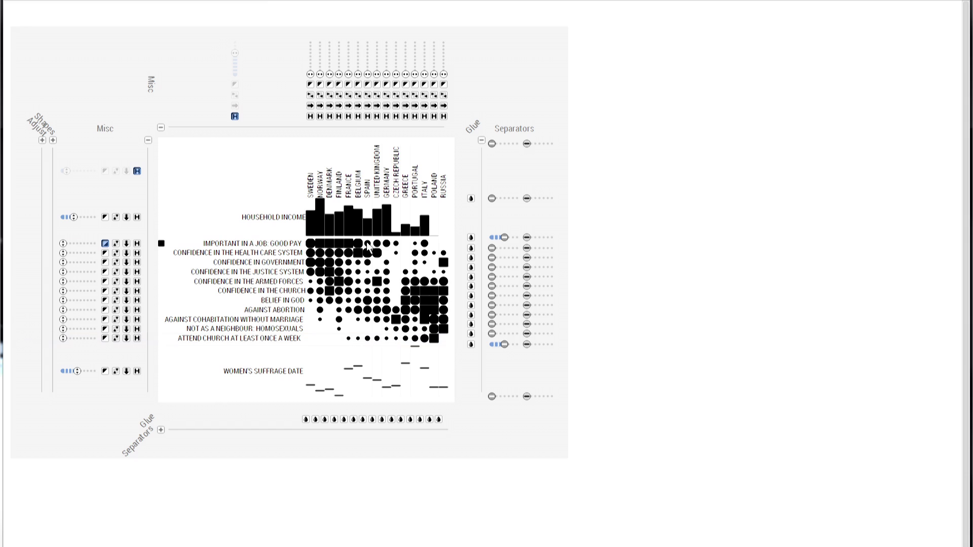
drag(394, 190, 454, 188)
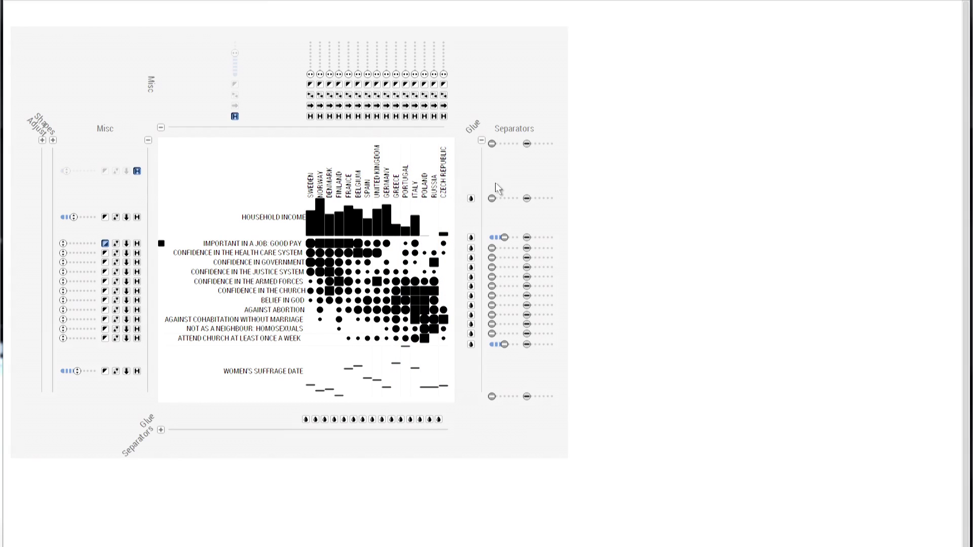
Add a thick line under the country headers and thin lines below Important in a job: good pay, Confidence in the armed forces and the last row
drag(506, 198, 542, 201)
drag(492, 256, 509, 258)
drag(528, 258, 535, 259)
drag(492, 299, 509, 301)
drag(527, 301, 536, 303)
drag(492, 414, 500, 416)
drag(527, 416, 536, 417)
Add a thick line after the row labels, thin lines after Finland, Germany, Russia and Czech Republic, and one above Women's suffrage date
click(161, 451)
drag(306, 522, 307, 470)
drag(351, 521, 351, 512)
drag(351, 486, 352, 469)
drag(405, 521, 405, 512)
drag(404, 486, 405, 470)
drag(458, 521, 461, 469)
drag(473, 522, 474, 513)
drag(552, 363, 561, 364)
Add the labels NORDIC COUNTRIES, CENTRAL EUROPE and EASTERN AND SOUTHERN COUNTRIES above their column groups
click(78, 11)
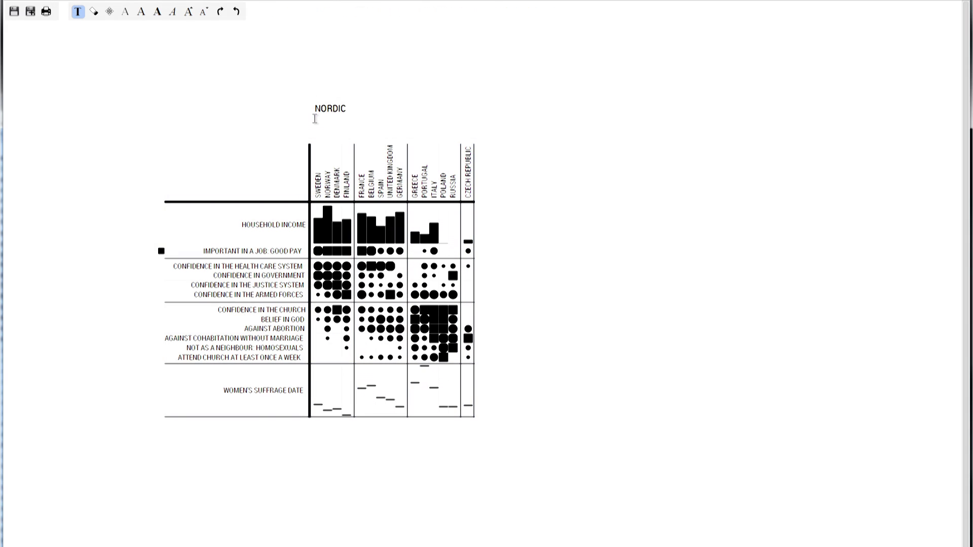
click(371, 118)
text(CENTRAL EUROPE)
click(420, 116)
text(EASTERN AND SOUTHERN COUNTRIES)
Label the row groups SALARY, CONFIDENCE IN THE STATE and RELIGIOSITY AND VALUES, and enlarge the text of these labels
click(483, 232)
text(SALARY)
click(483, 283)
text(CONFIDENCE IN THE STATE)
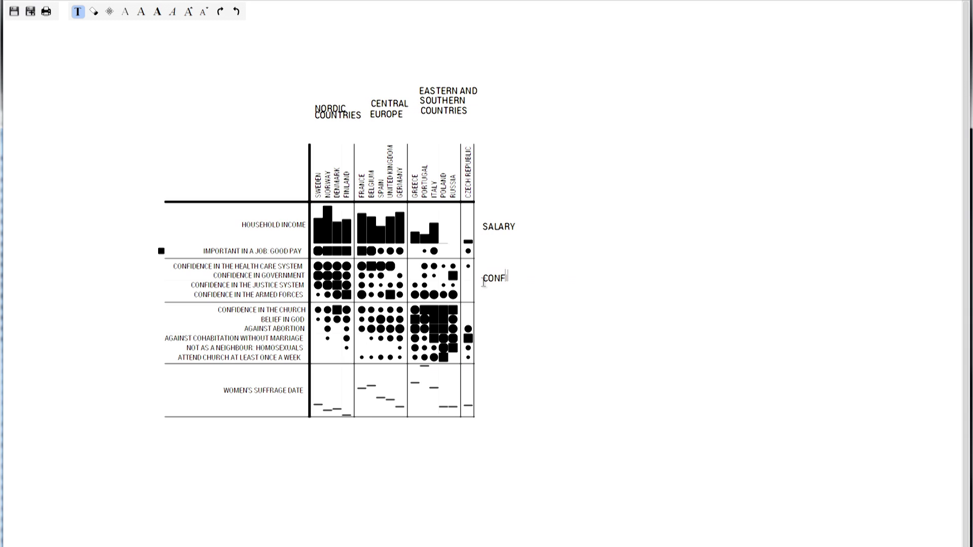
click(484, 335)
text(RELIGIOSITY AND VALUES)
click(189, 12)
click(504, 227)
click(511, 332)
Align the column-group labels just above the table and the row-group labels beside their rows, and save the annotated table
click(109, 11)
drag(338, 115, 332, 135)
drag(330, 108, 330, 122)
mouse_move(385, 115)
mouse_down()
mouse_move(380, 136)
mouse_move(380, 123)
mouse_up()
mouse_move(439, 111)
mouse_down()
mouse_move(429, 134)
mouse_move(430, 122)
mouse_up()
drag(501, 226, 498, 232)
drag(545, 278, 539, 280)
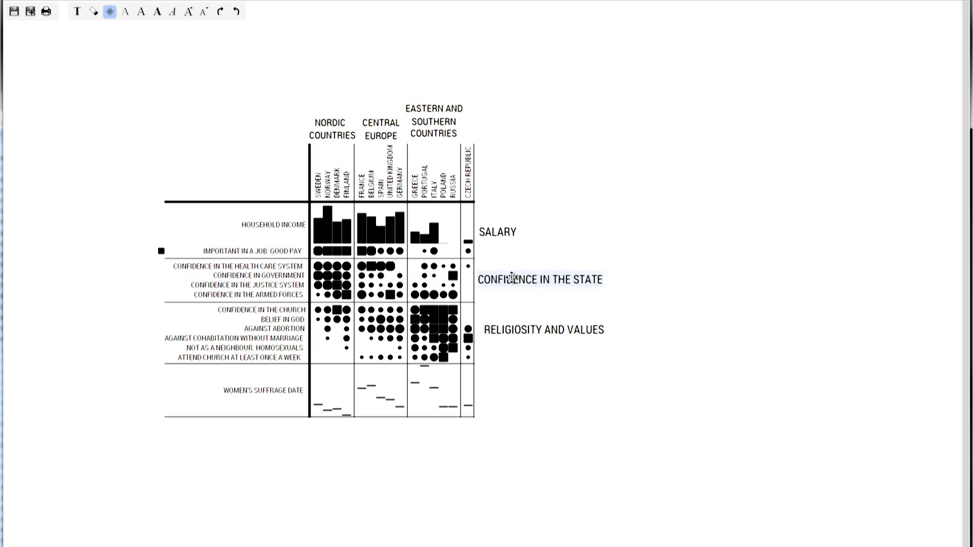
drag(544, 330, 538, 333)
click(109, 12)
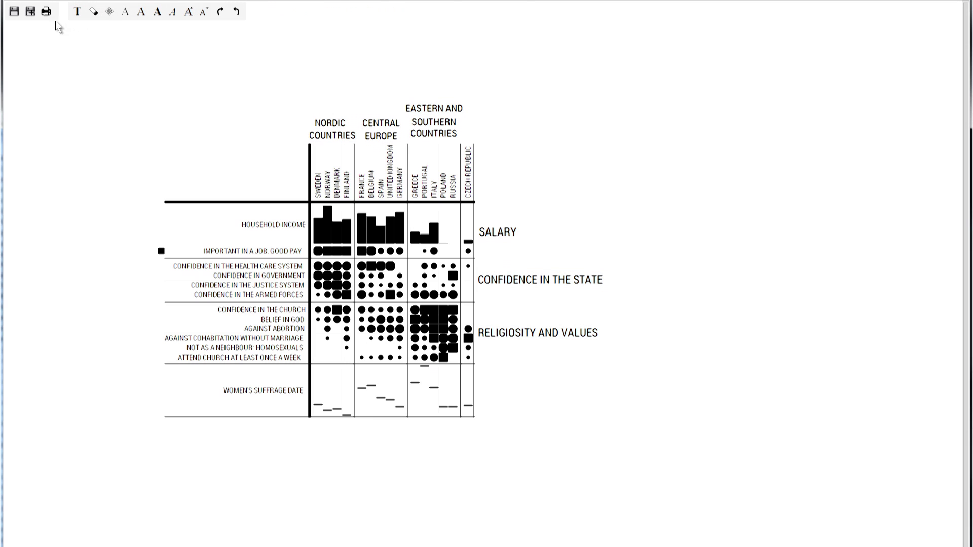
click(14, 11)
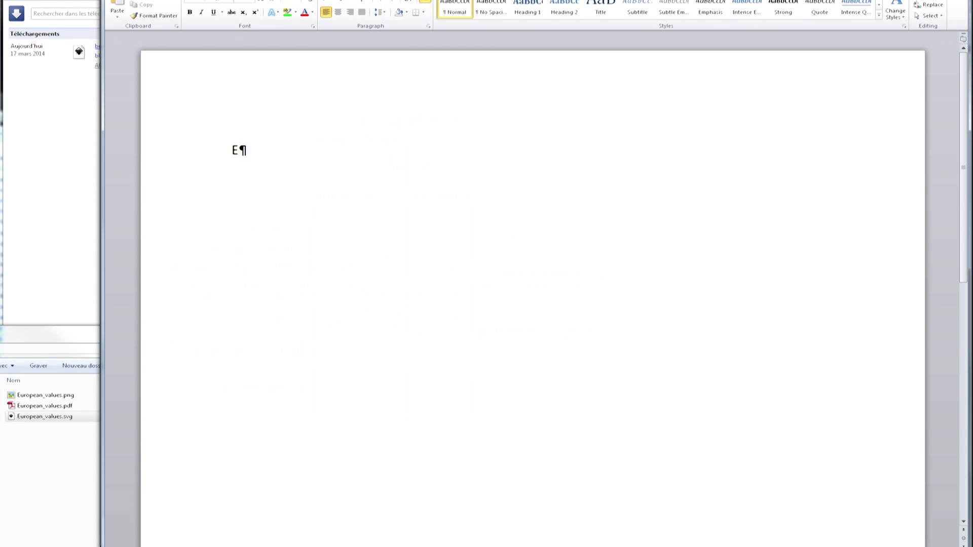
In the Word document, enter the title "European Values" and insert European_values.png two lines below it
text(European Values)
key(Return)
key(Return)
drag(45, 395, 238, 216)
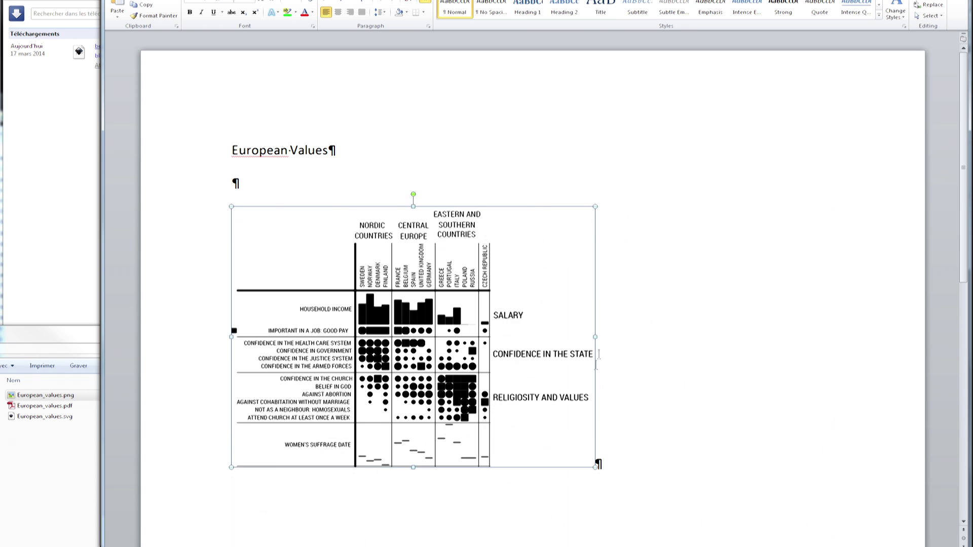
Let text flow beside the picture and write "There are roughly two opposite groups of countries in Europe:" next to it
right_click(483, 336)
mouse_move(512, 484)
click(598, 497)
click(583, 213)
text(There are roughly two opposi)
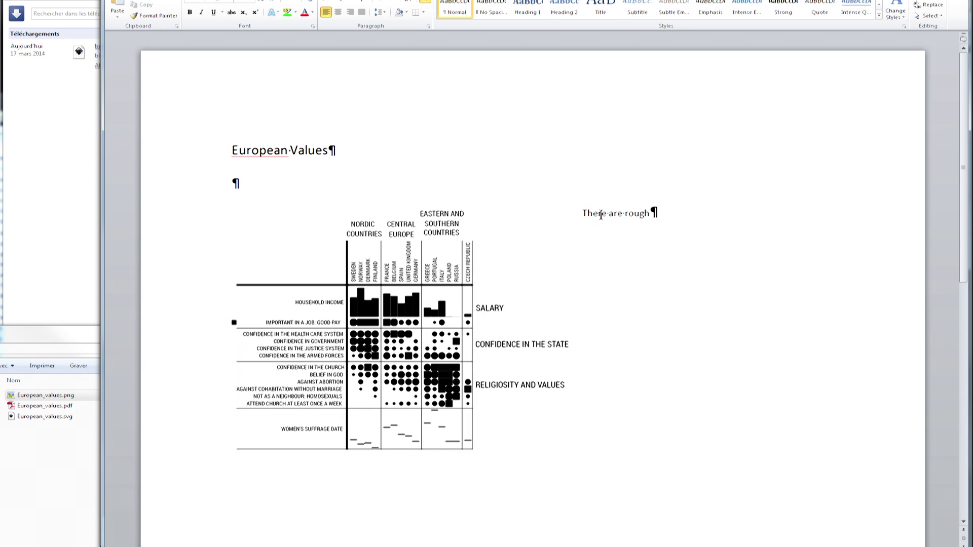
text(te groups of countries in Europe:)
key(Return)
Write a paragraph on Nordic countries covering confidence in state organizations, high salaries, low religiosity, open-mindedness and women's suffrage in the early 20th century
text(Nordic countries inhabitants have confidence in state organizations. They are happy with their high salaries, not very religious, and open-minded about homosexuality and abortion. In these countries, women's suffrage was established at the beginning of the 20th century.)
key(Return)
key(Return)
Write a paragraph on Eastern and Southern countries covering low confidence in government and justice, trust in armed forces and Church, low salaries, religiosity and the Russian exception
text(On the opp)
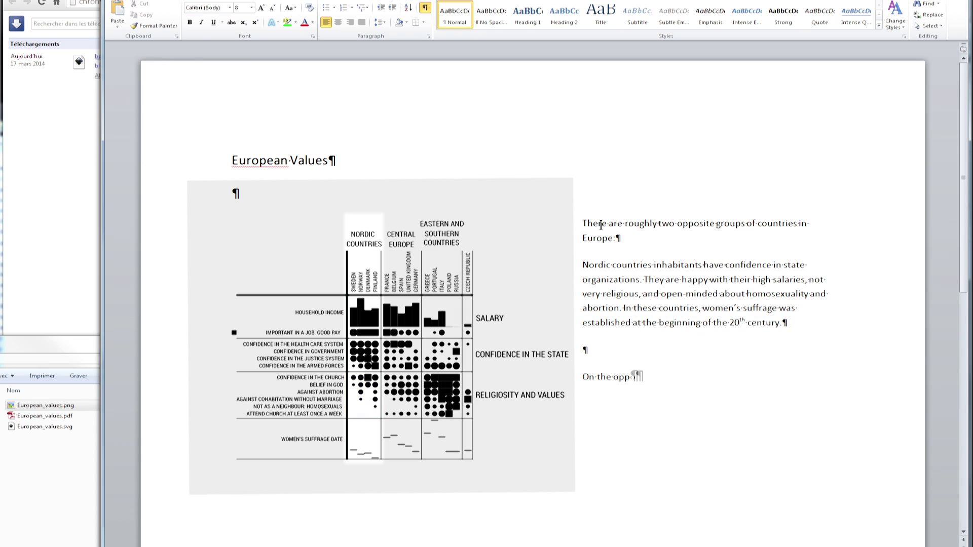
text(osite side of the spectrum, Eastern and Southern countries are not very confident in their government and justice system, but they trust armed forces and the Church. They have low sa)
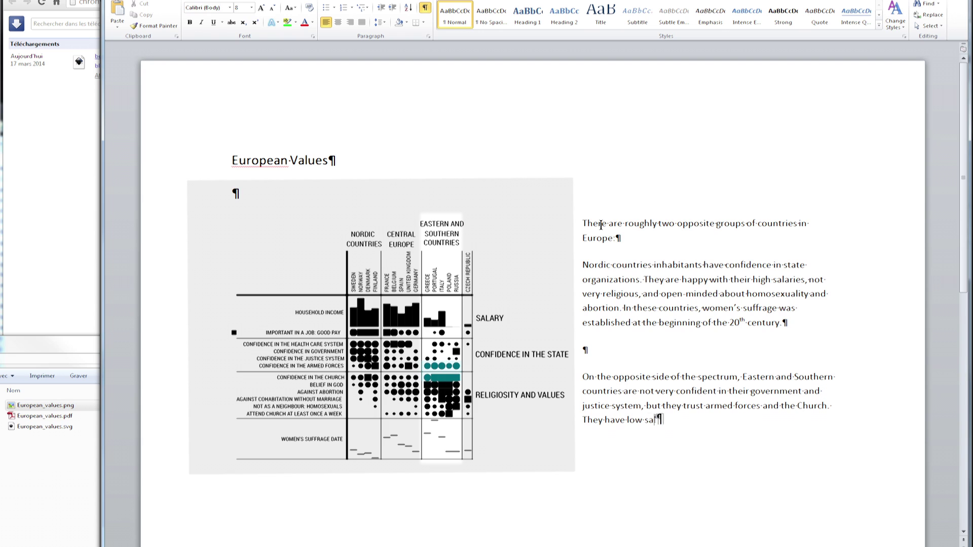
text(laries but want a good pay. They are als)
text(o very religious and against abortion and homosexuality. )
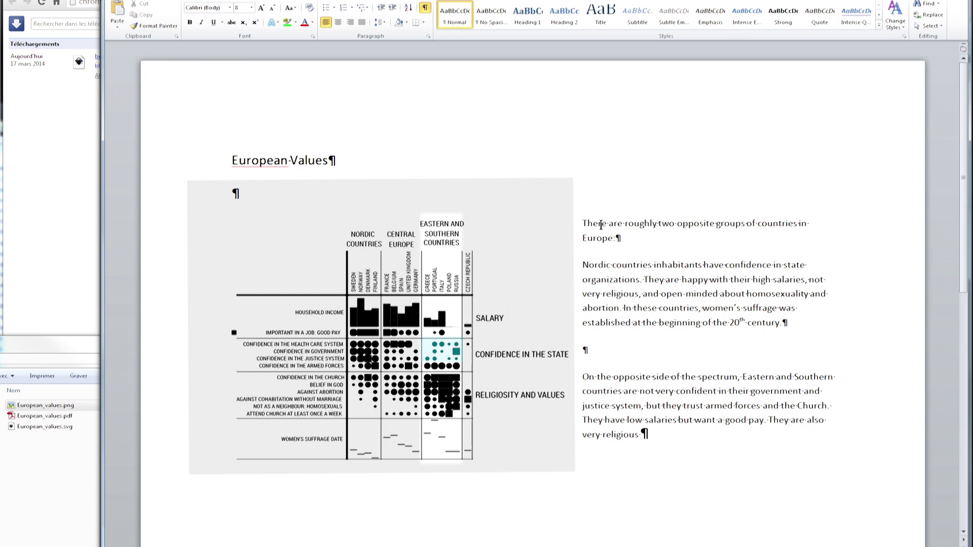
text(There are some inter)
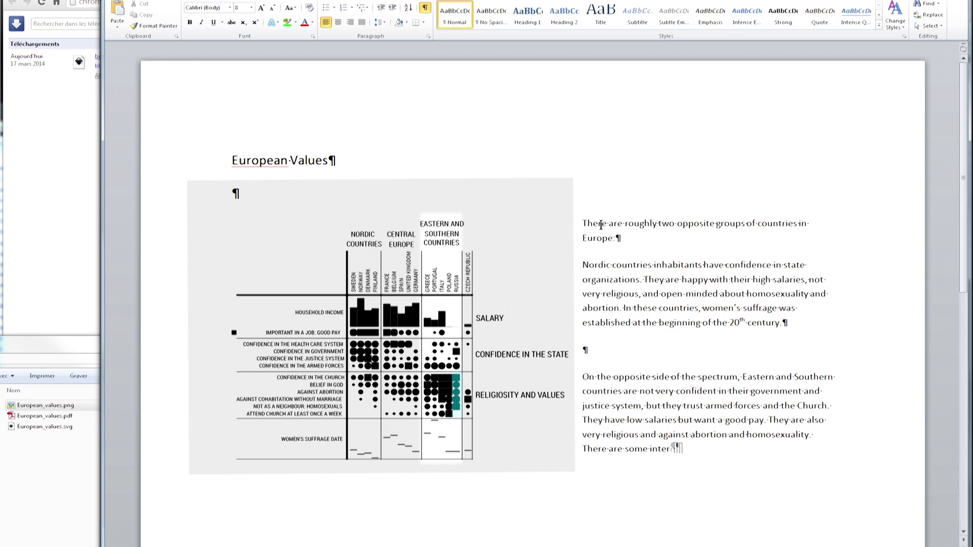
text(esting exceptions. For example, Russian people are ve)
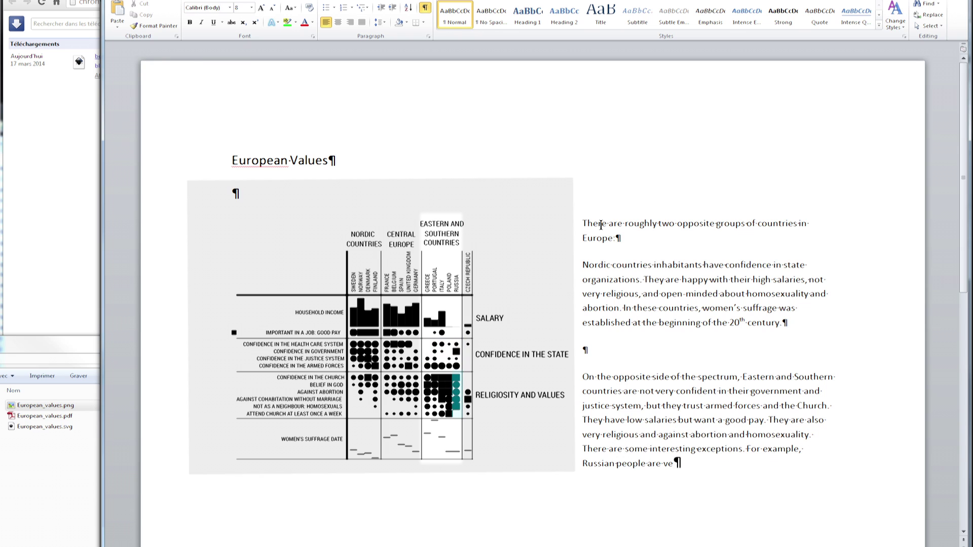
text(ry religious but do not go to church.)
Add the paragraph "An intermediate group contains countries from central Europe. They stand between the two previous groups."
key(Return)
text(An intermediate )
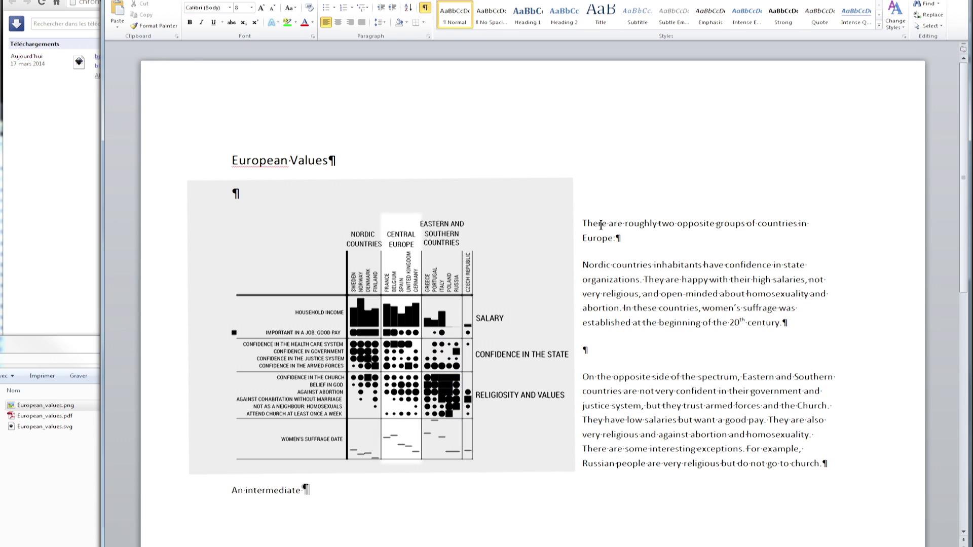
text(group contains countries from central Europe. They stand between the two previous groups.)
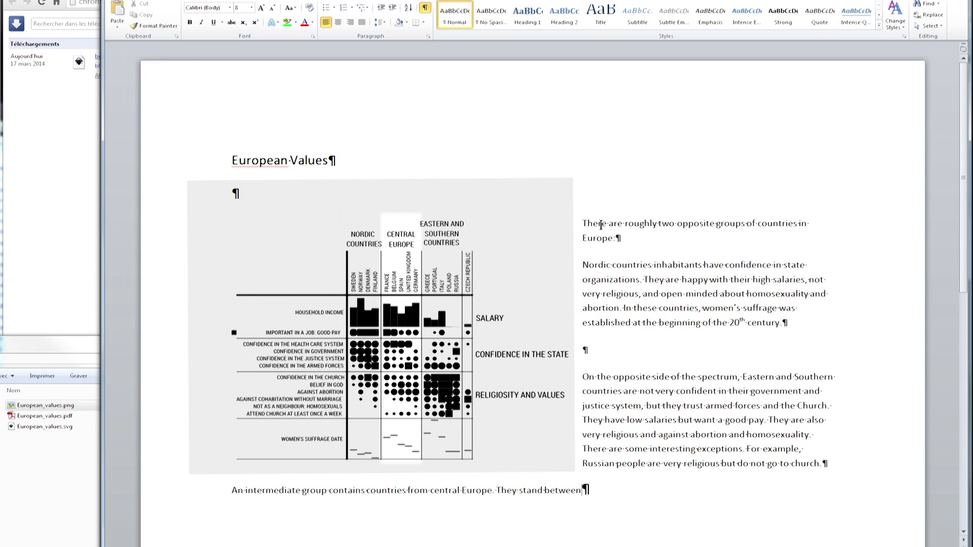
Add a paragraph presenting Czech Republic as the one outlier, with no confidence in state organizations, low salaries and non-religious inhabitants
key(Return)
text(There is one outlier, Czech R)
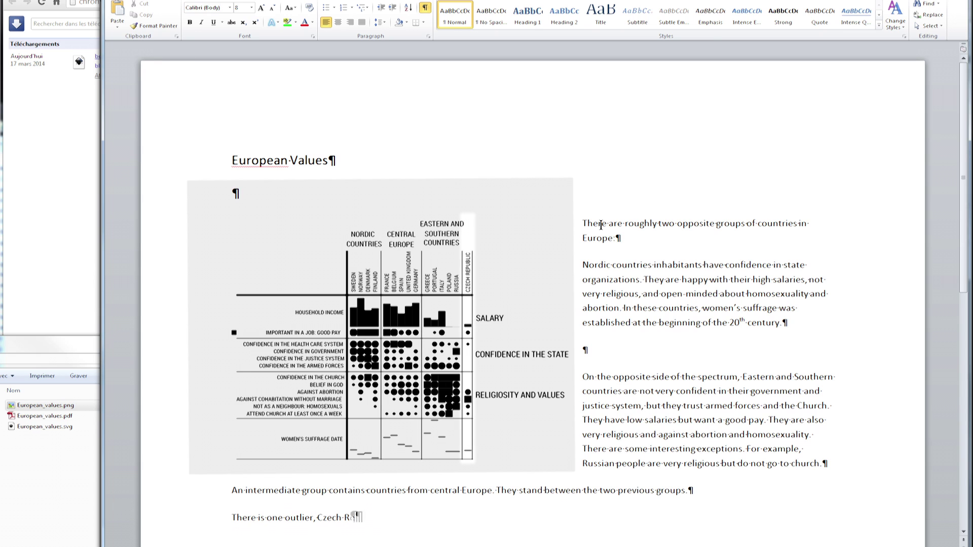
text(epublic. Inhabitants of this country have no con)
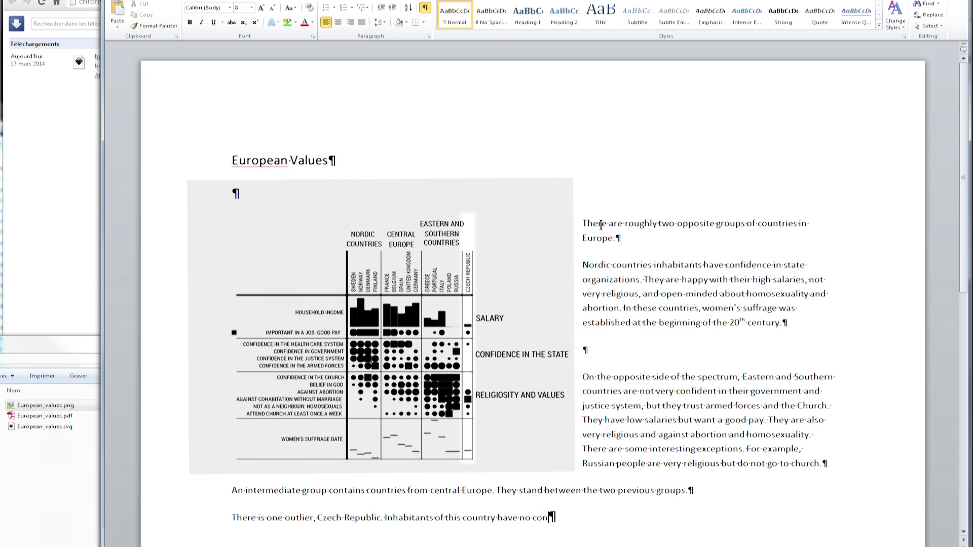
text(fidence in state organizations, low salaries, and are not religiou)
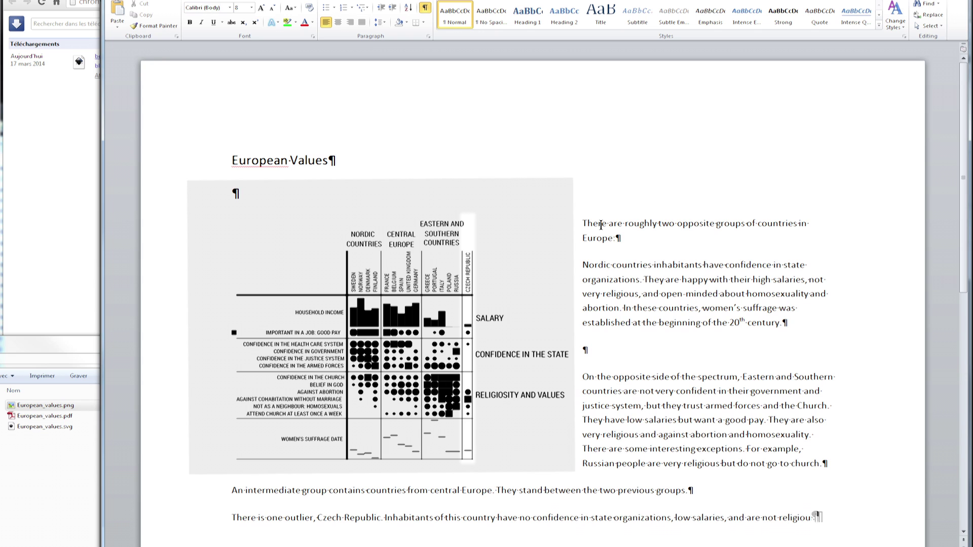
Write a general paragraph on low-income countries covering salary in job choice, stronger religiosity, less tolerance of homosexuality and abortion, and slower progress for women
text(s. More generally, in countries with low income, the sala)
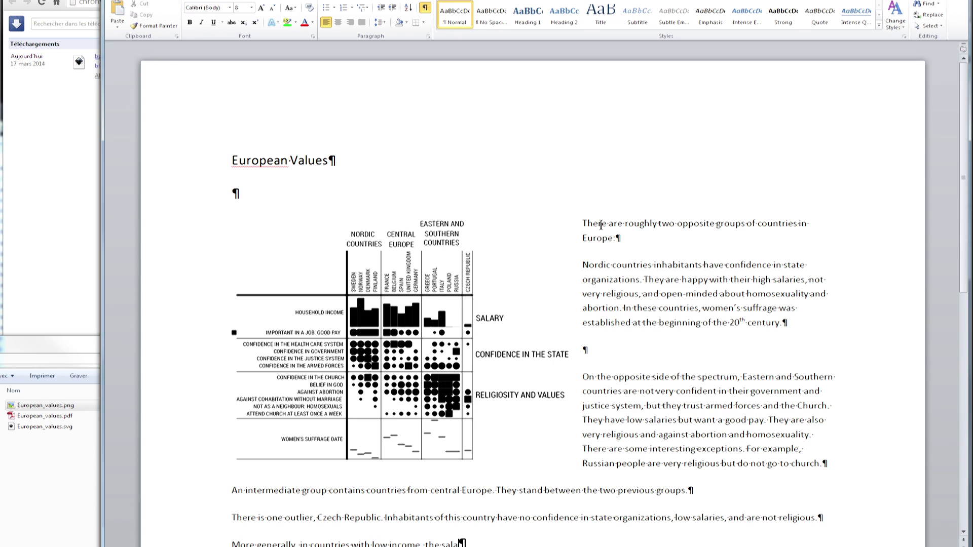
text(ry is important when choosing a job. These countries also tend to be more relig)
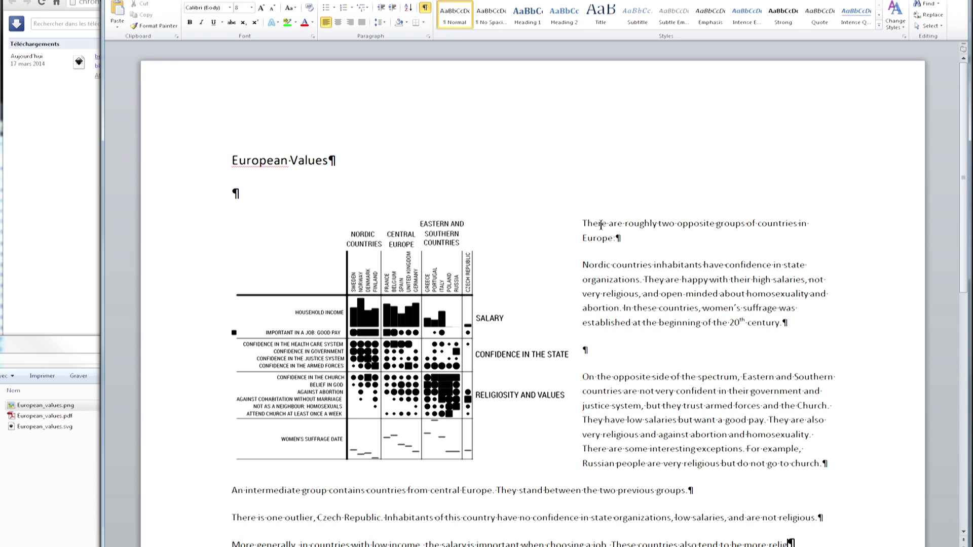
text(ious and less tolerant with )
text(homosexuality and abortion. Overall, i)
text(t also took more time before women were allowed to)
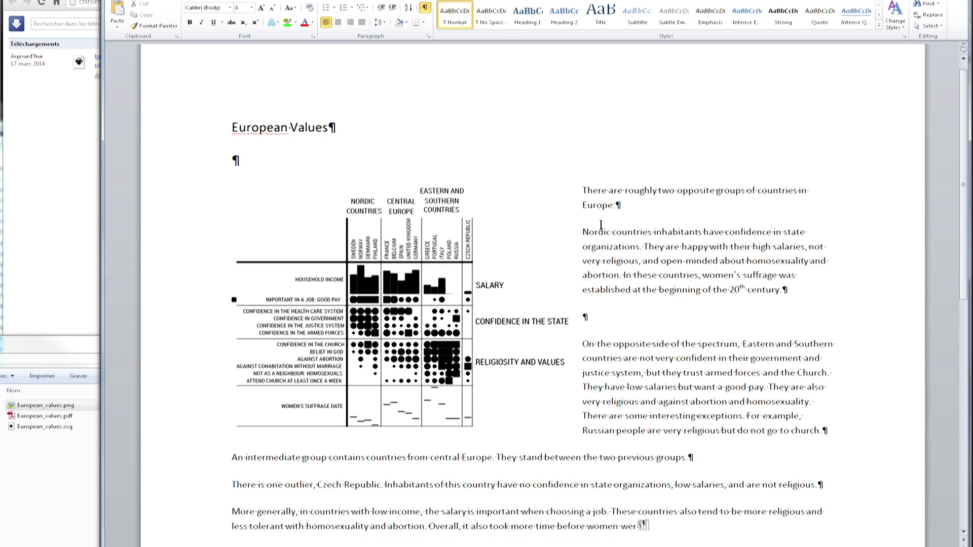